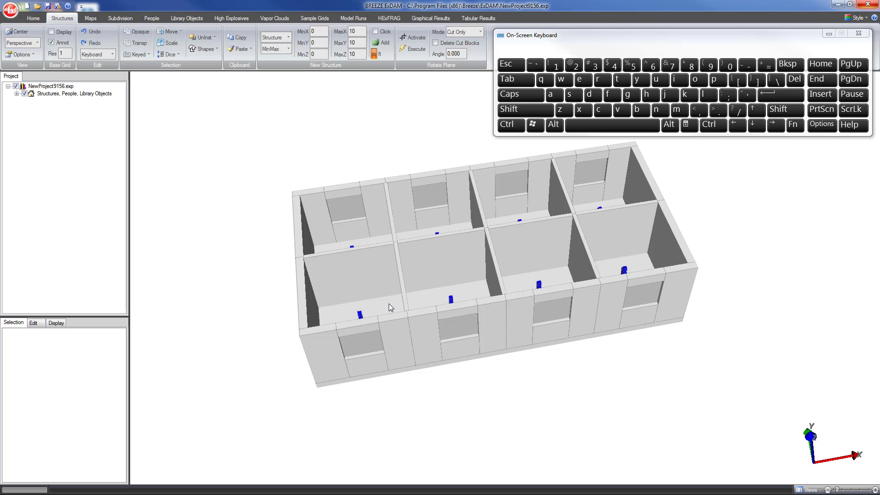
Delete the partition wall between the front and back rooms at the building's left end
middle_drag(391, 303, 383, 321)
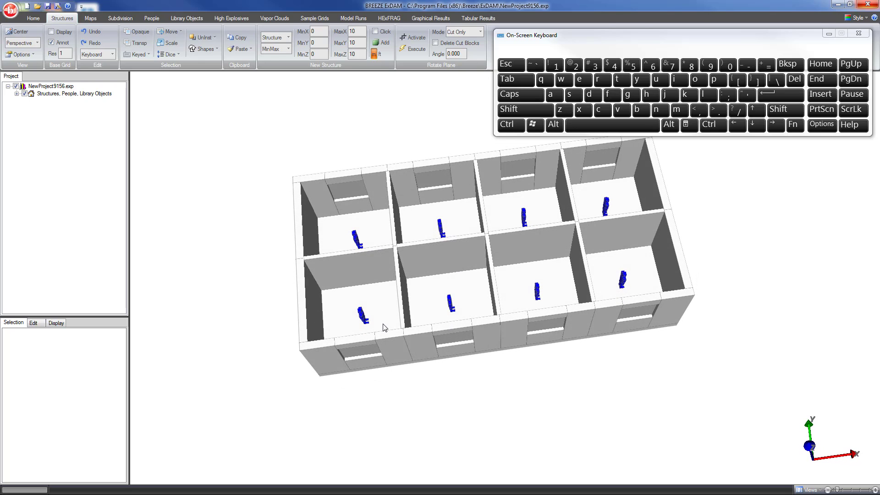
click(370, 273)
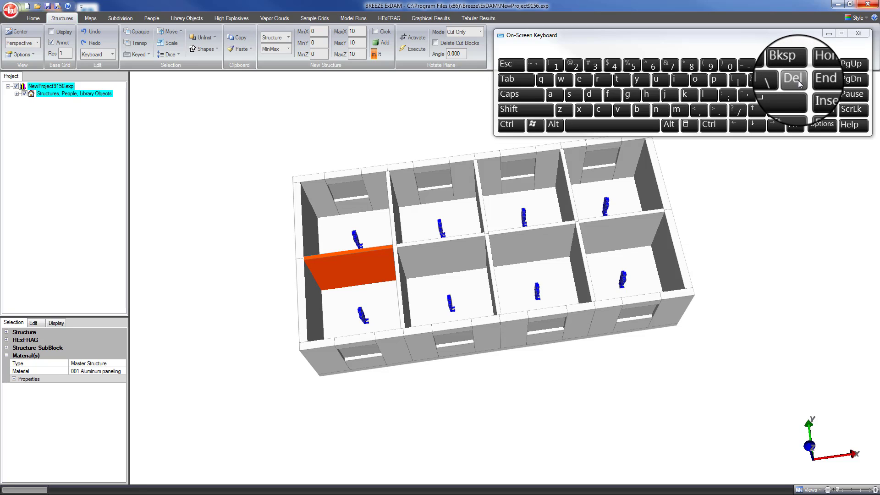
click(795, 80)
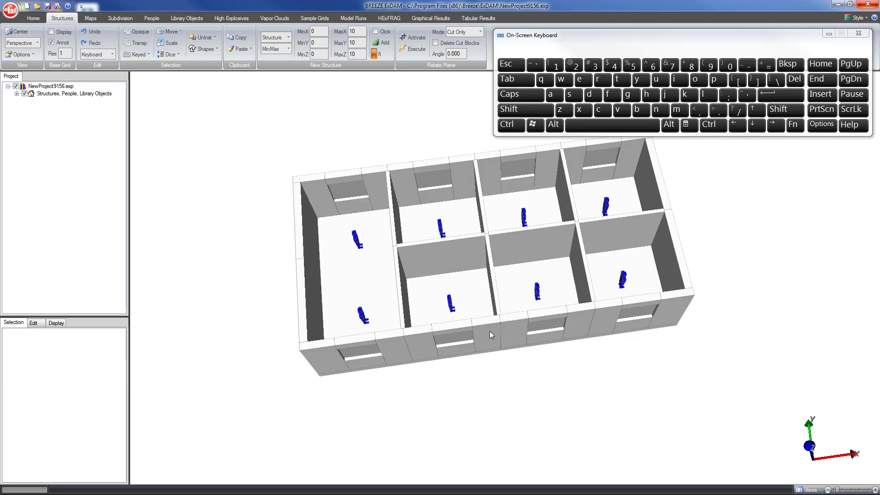
Shorten the cross wall between the front and back rooms of the second column by moving its left end to x = 6.000
middle_drag(477, 319, 431, 338)
scroll(430, 336, up, 3)
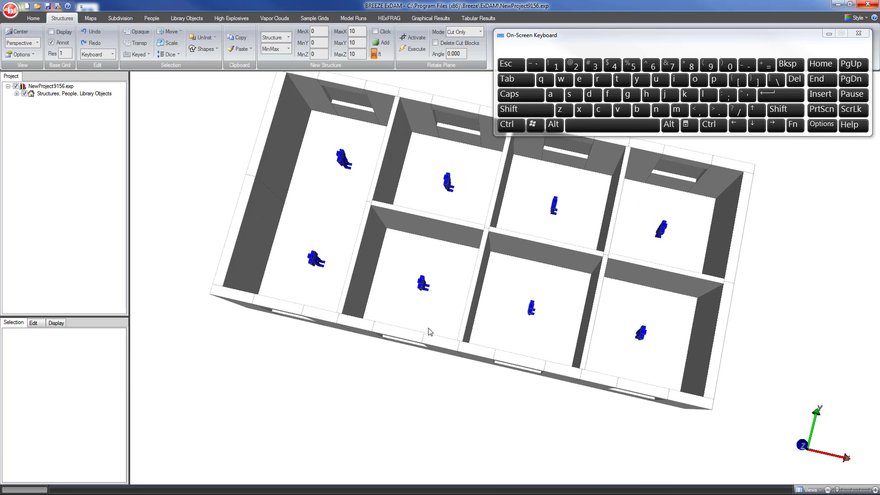
scroll(424, 329, down, 1)
middle_drag(409, 302, 407, 275)
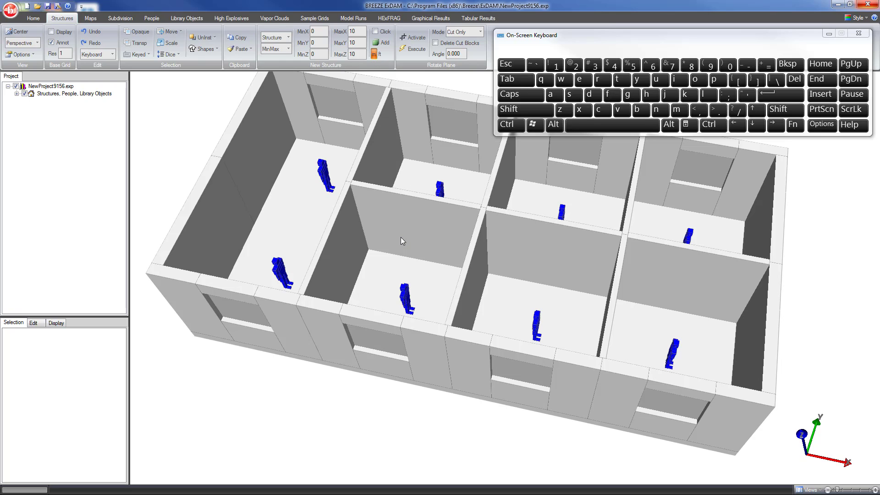
middle_drag(371, 250, 370, 224)
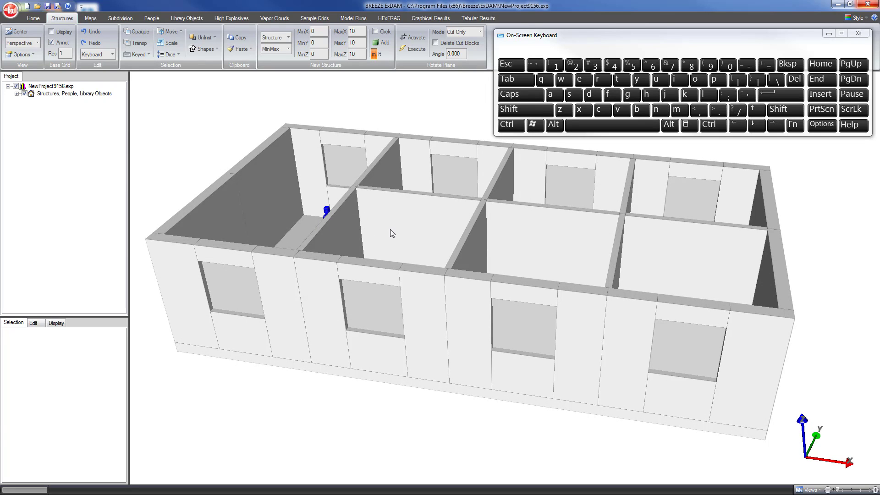
click(372, 228)
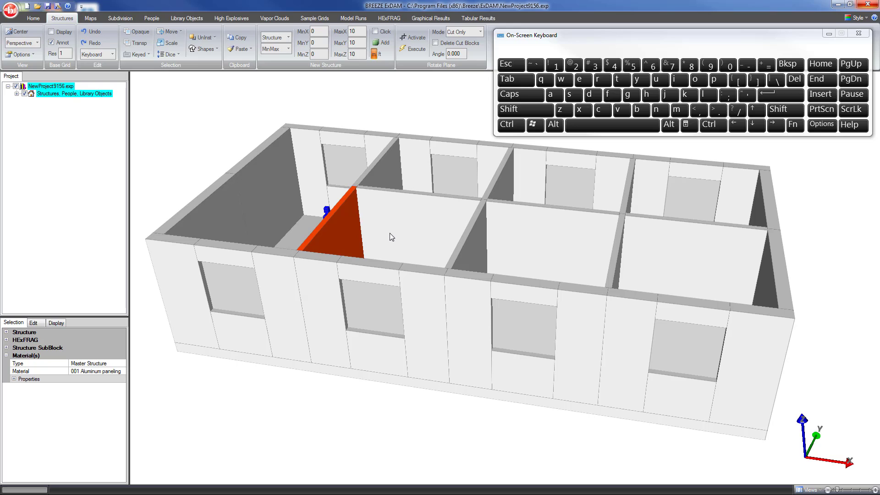
click(397, 255)
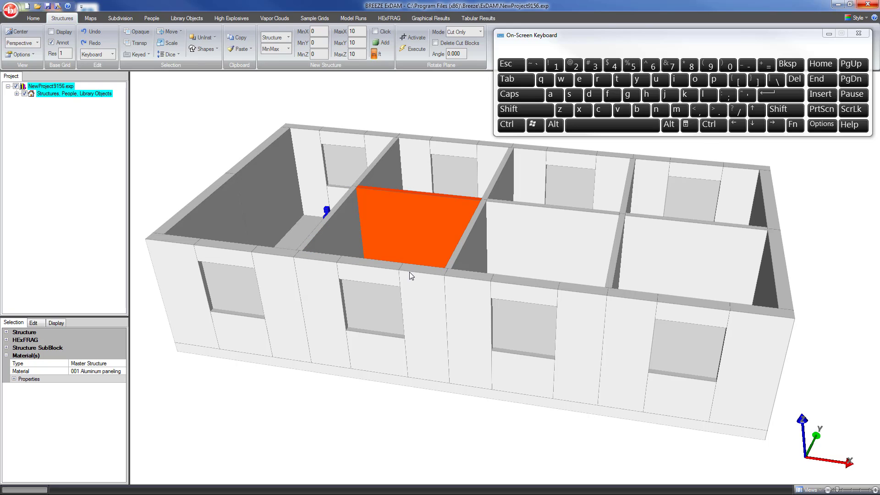
key(ctrl)
key(shift)
key(ctrl+shift)
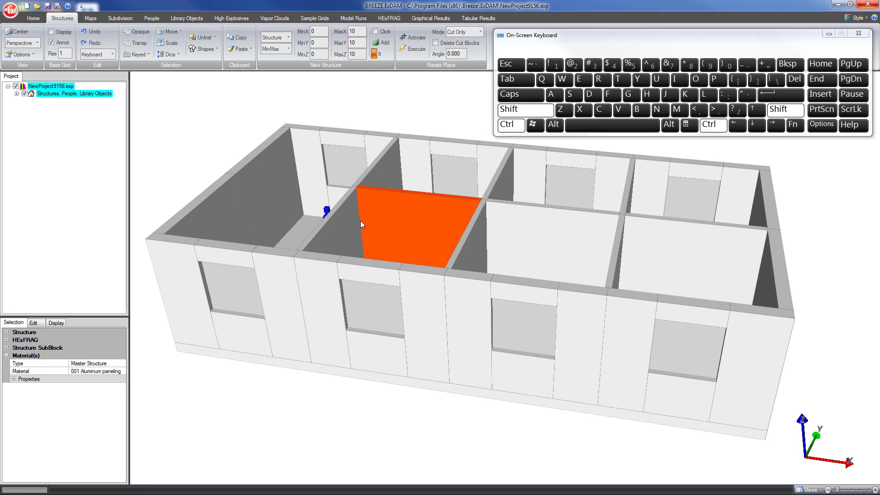
ctrl+shift+click(360, 221)
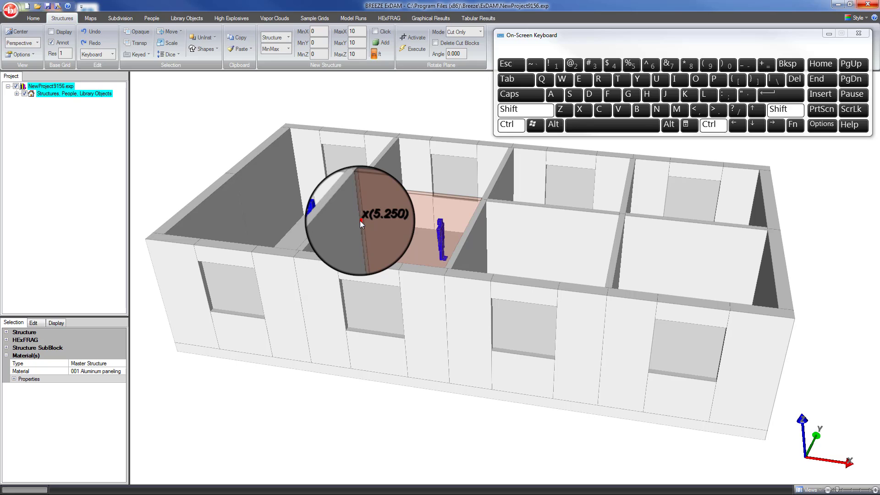
ctrl+shift+drag(360, 221, 380, 224)
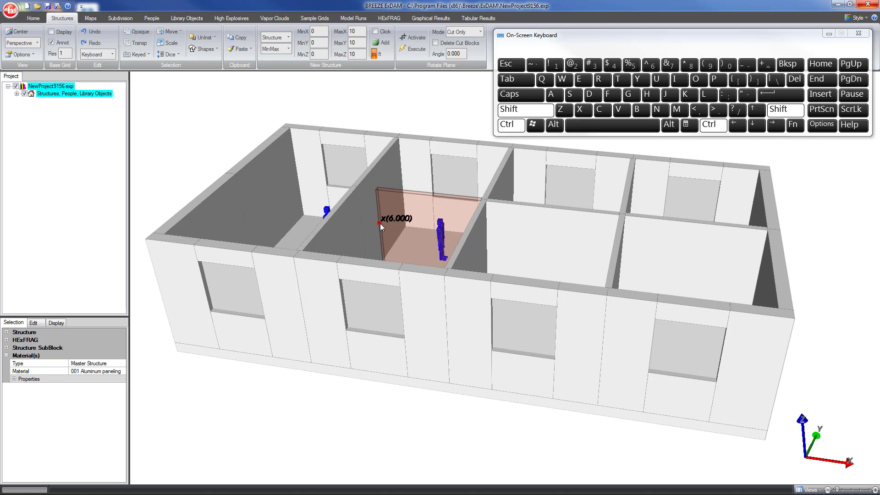
ctrl+shift+drag(381, 224, 375, 288)
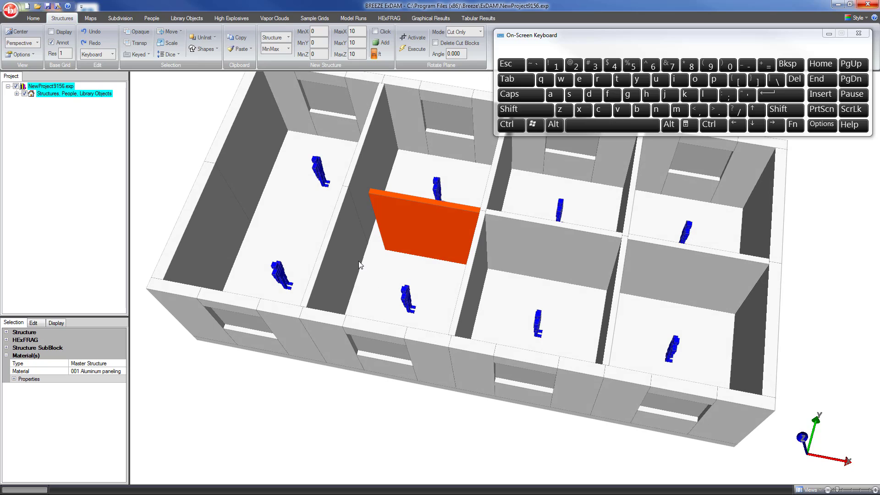
Move both segments of the long partition between the first and second room columns to x = 5.950
click(347, 254)
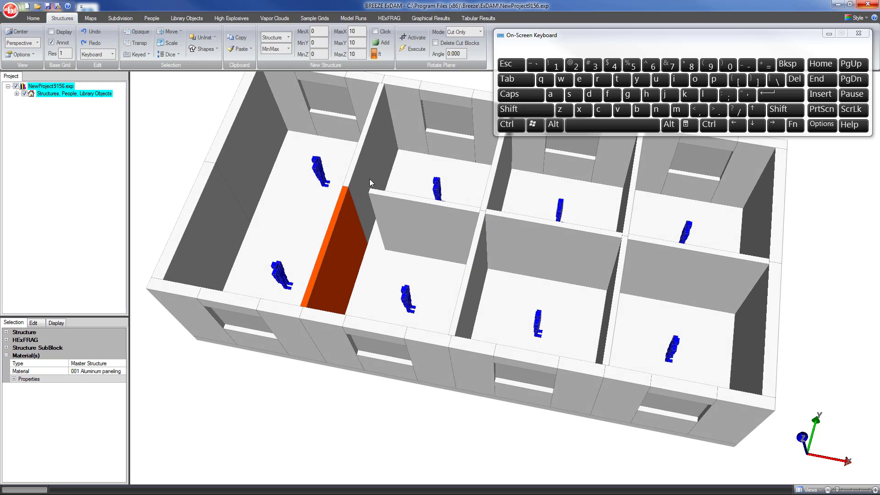
key(ctrl)
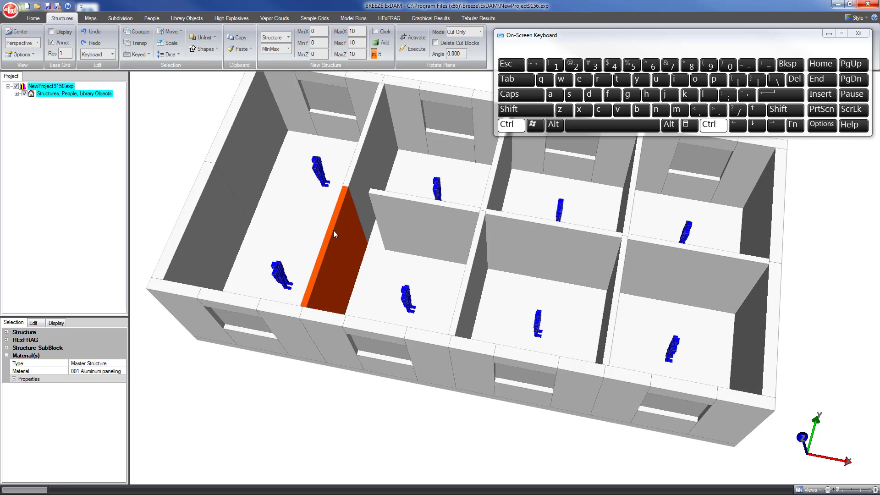
ctrl+click(332, 231)
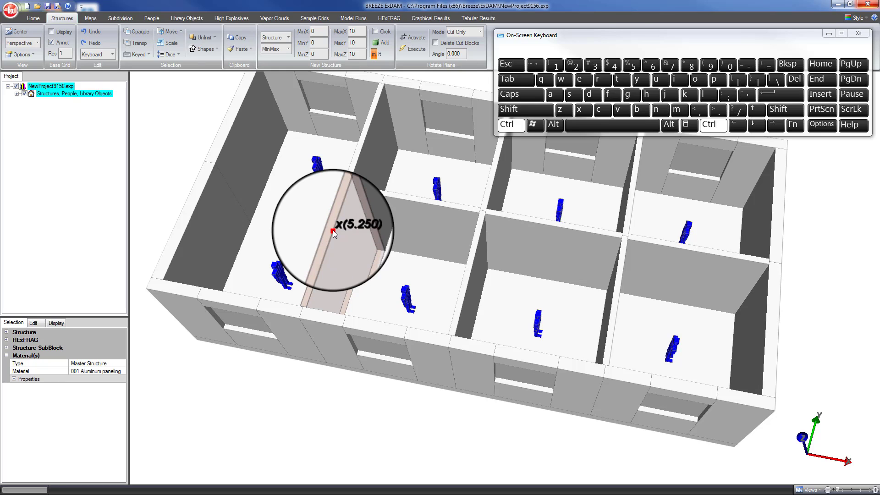
ctrl+drag(332, 230, 351, 238)
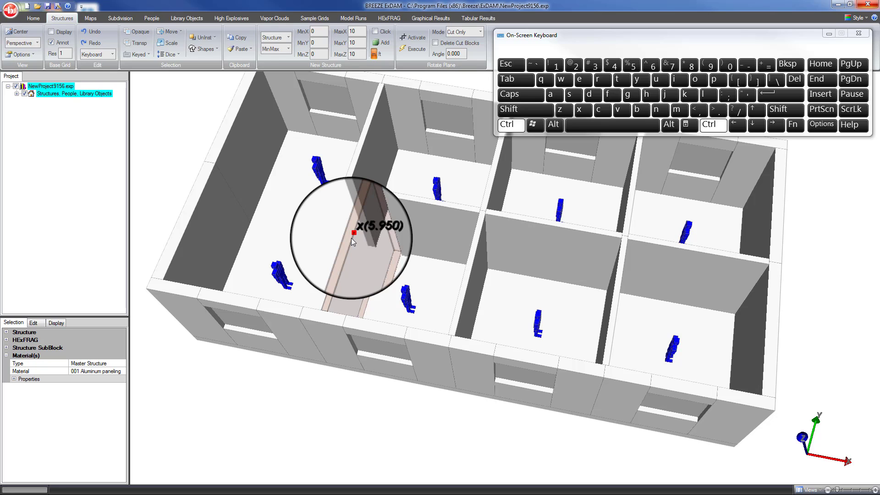
ctrl+drag(351, 238, 351, 238)
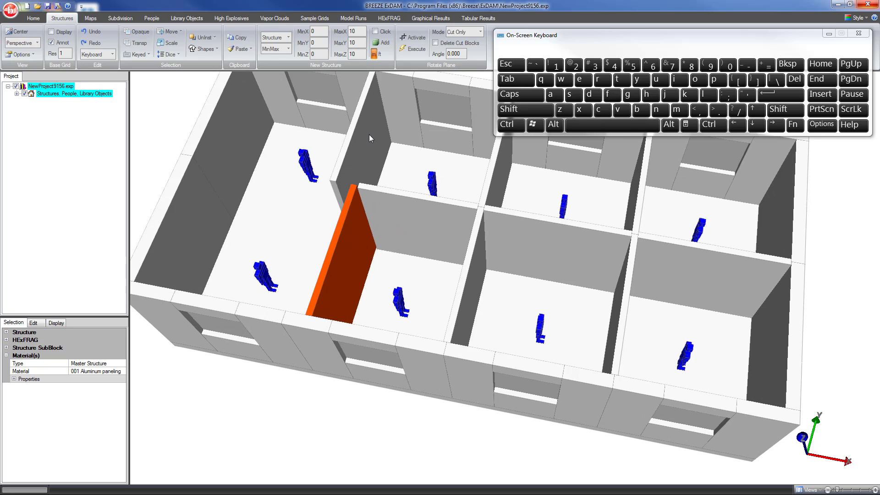
click(357, 122)
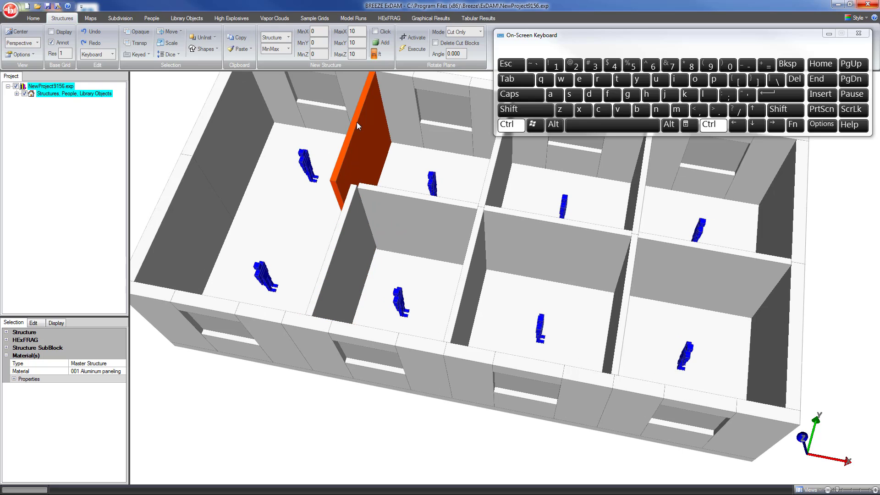
ctrl+drag(357, 122, 378, 127)
Set the translation delta value for editing to 0.05 m
drag(383, 249, 387, 220)
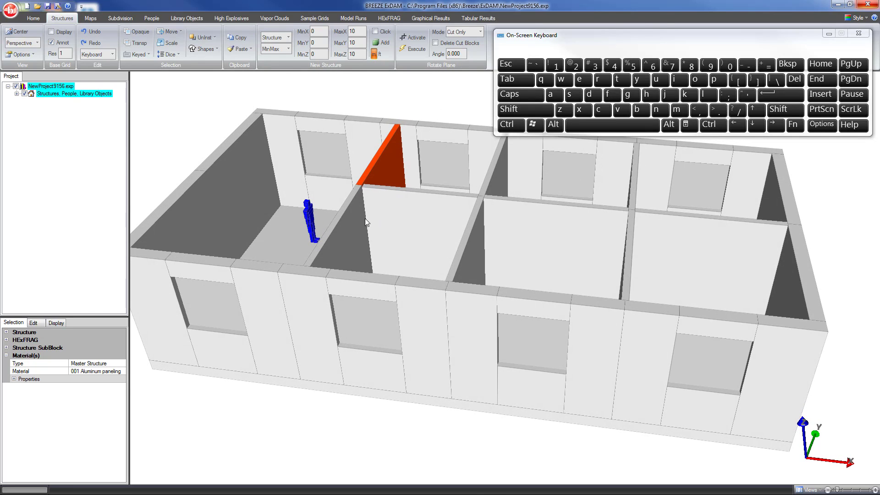
scroll(361, 241, up, 2)
scroll(362, 240, up, 4)
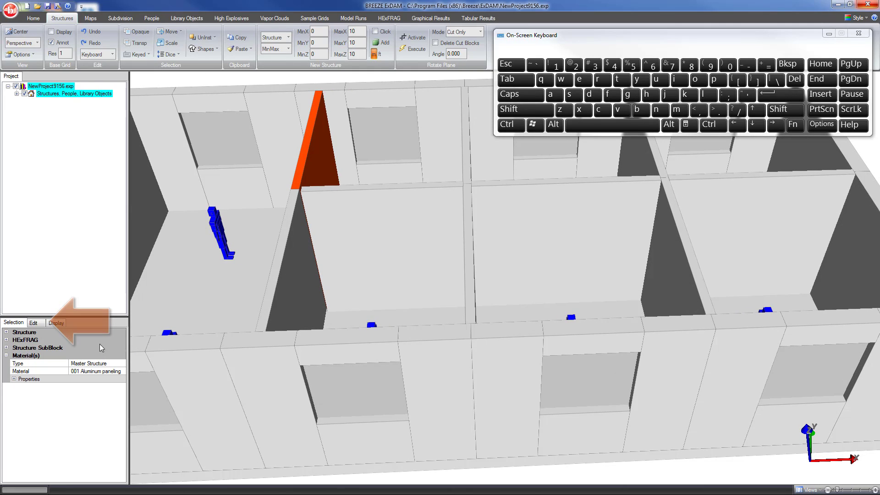
click(37, 323)
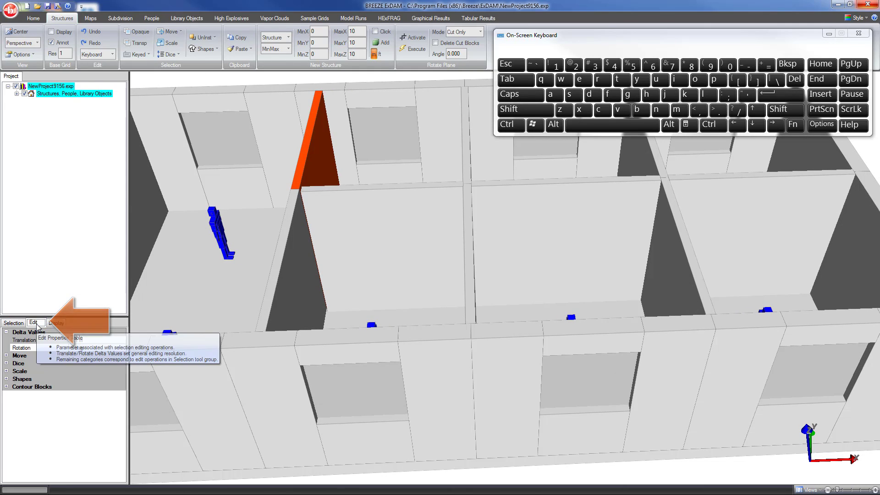
click(90, 340)
key(BackSpace)
key(BackSpace)
key(BackSpace)
text(0)
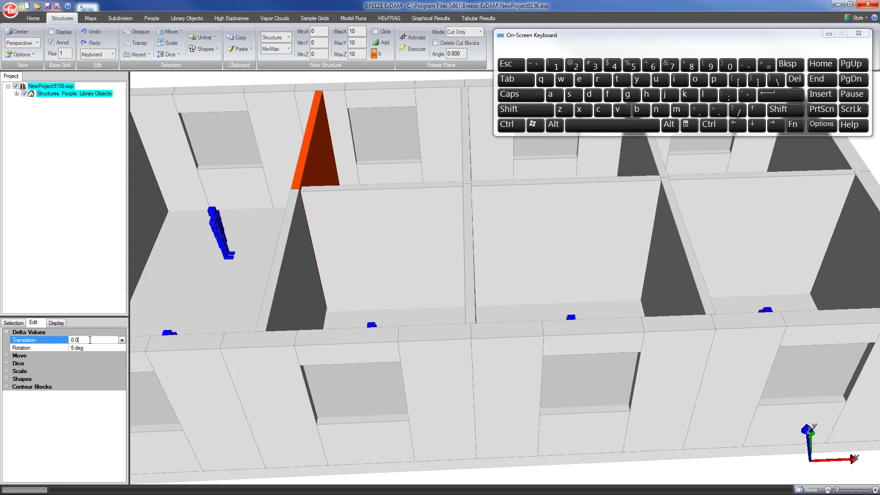
text(5)
Extend the left end of the second column's cross wall to x = 5.950 so it meets the moved partition, and clear the selection
click(330, 256)
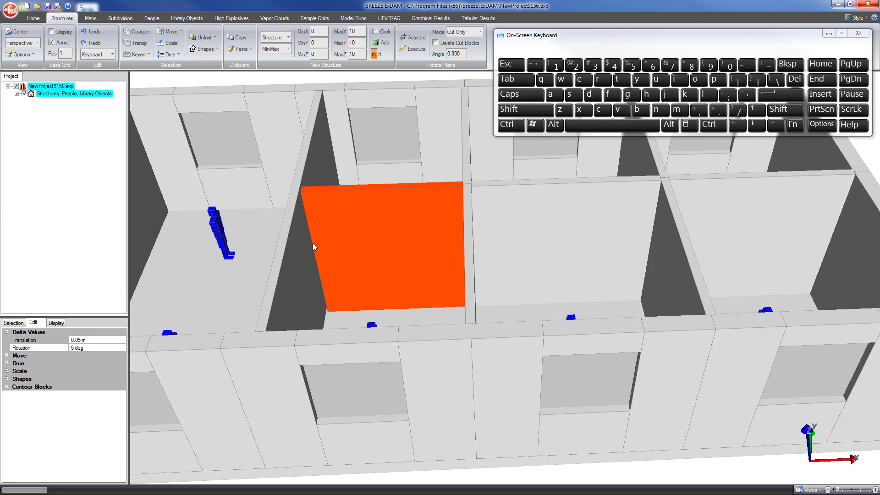
key(ctrl+shift)
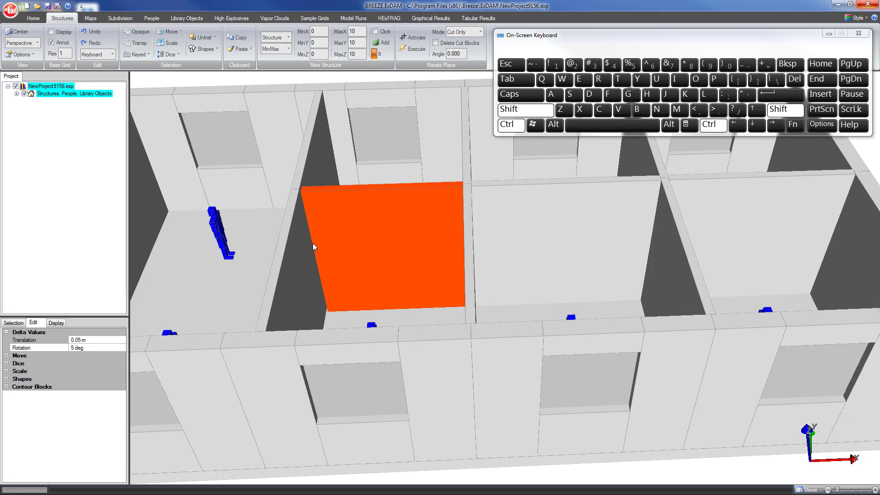
ctrl+shift+click(312, 243)
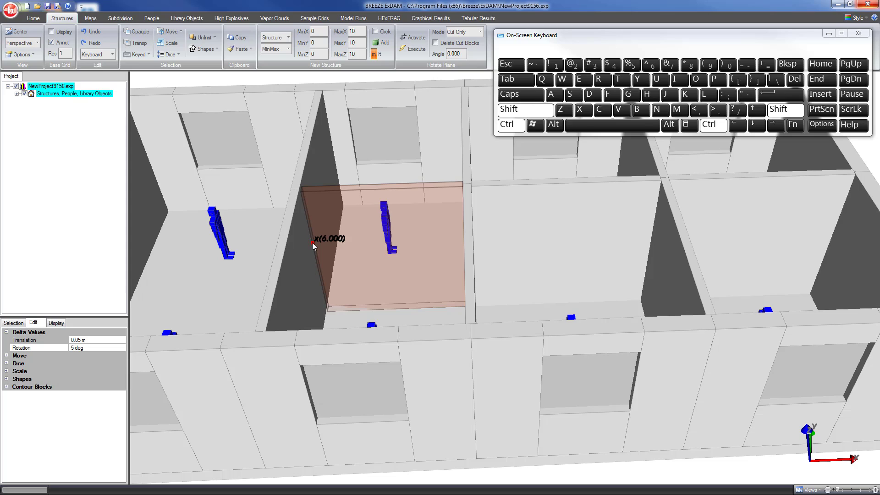
ctrl+shift+drag(313, 244, 308, 243)
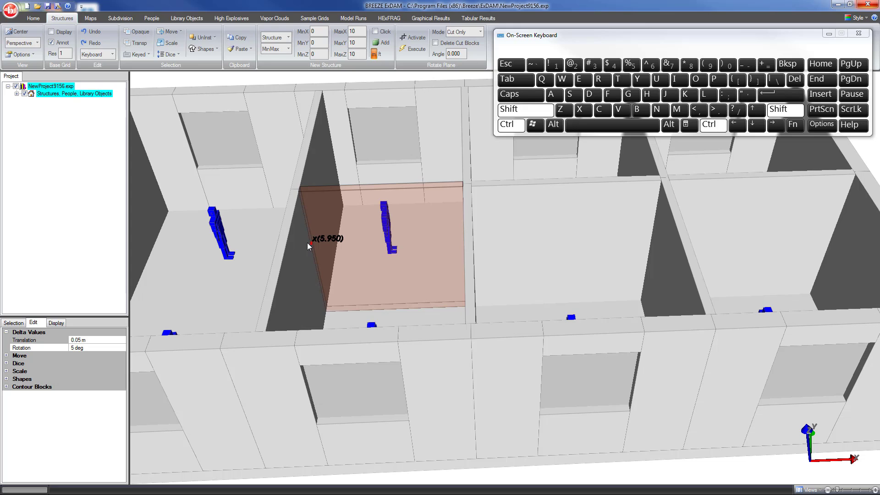
ctrl+shift+drag(307, 243, 307, 243)
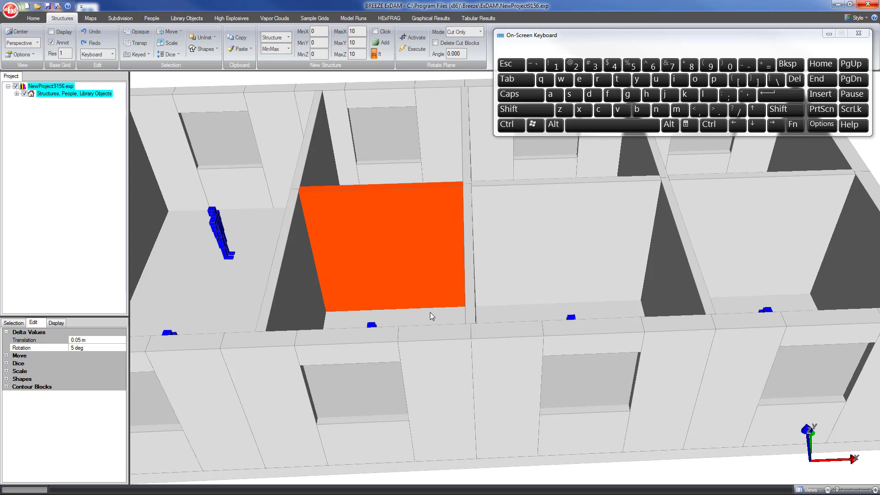
scroll(431, 313, down, 3)
drag(447, 341, 436, 357)
click(443, 391)
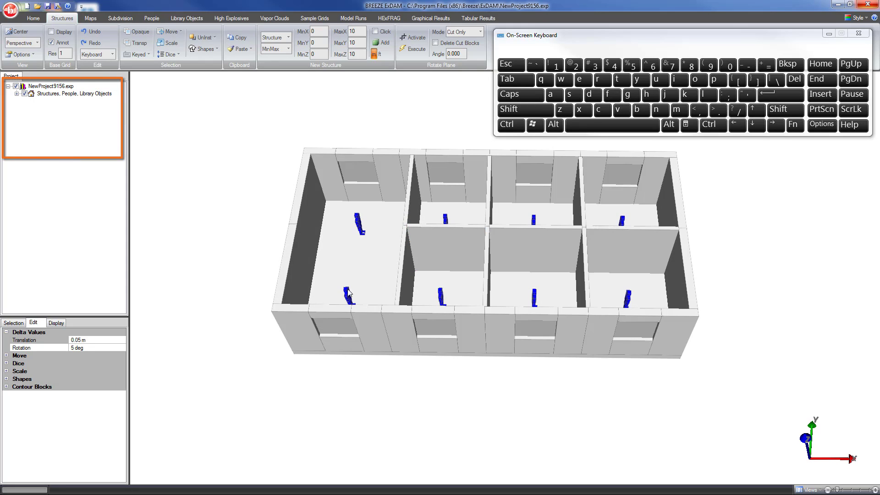
Expand the project tree down to the individual people in Building1
click(16, 94)
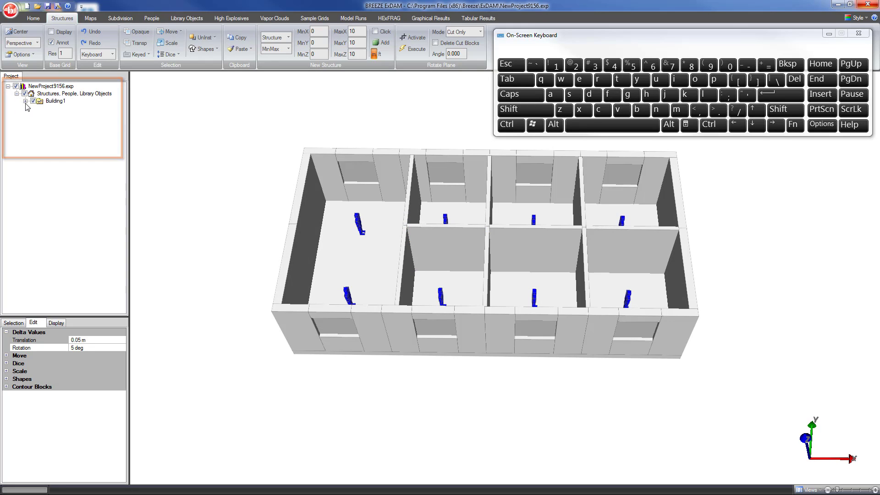
click(26, 101)
click(34, 108)
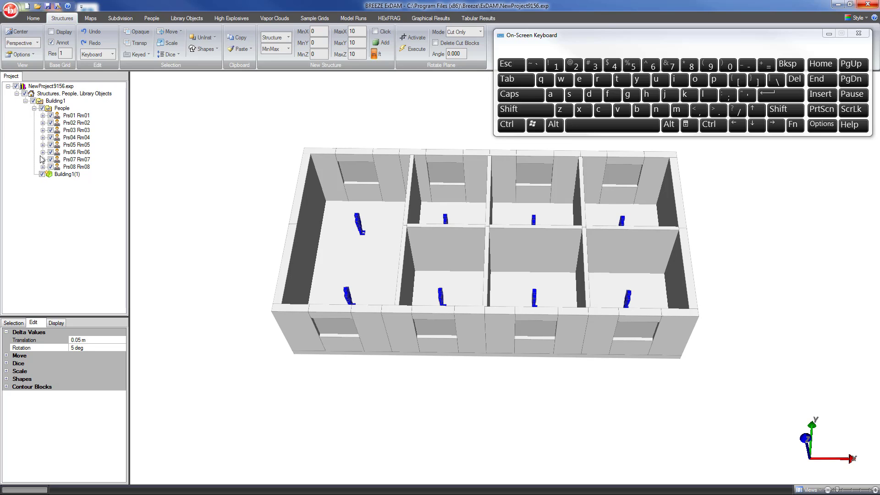
Bring back the hidden roof by switching the structures' visibility off and on, and hide the roof again
click(25, 93)
click(24, 94)
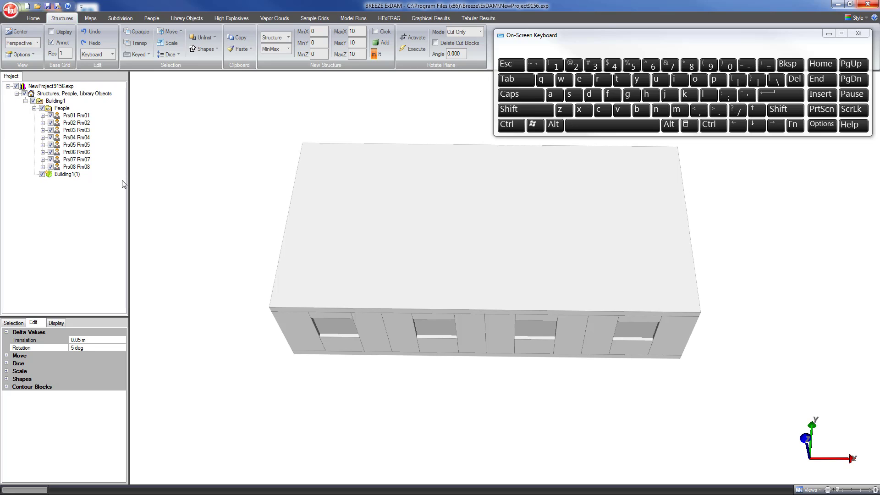
click(466, 265)
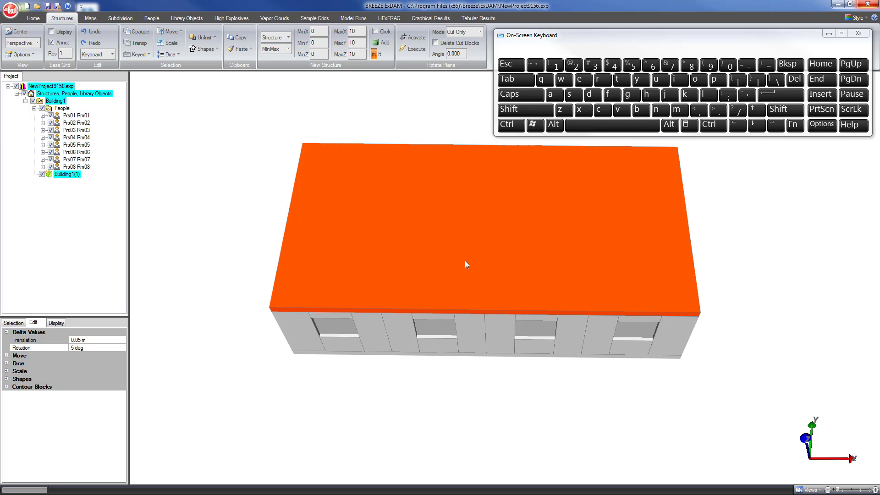
click(652, 96)
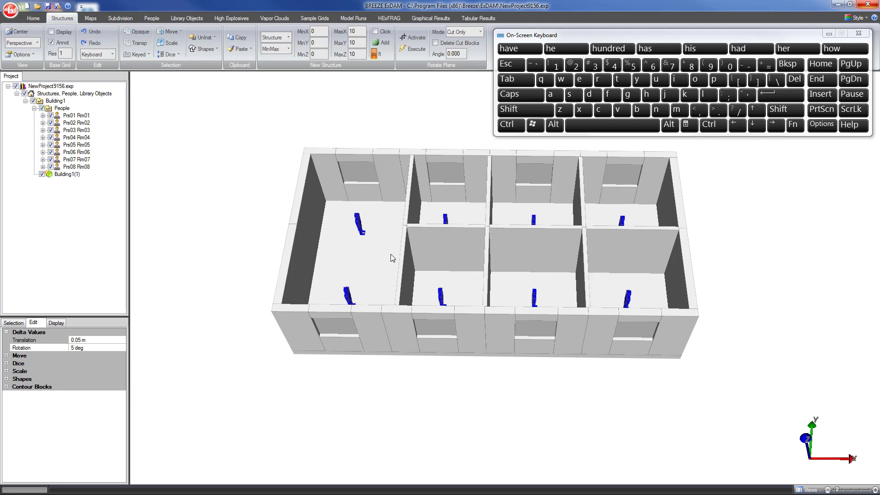
Show the selection properties of the second column's cross wall to examine its material
click(455, 250)
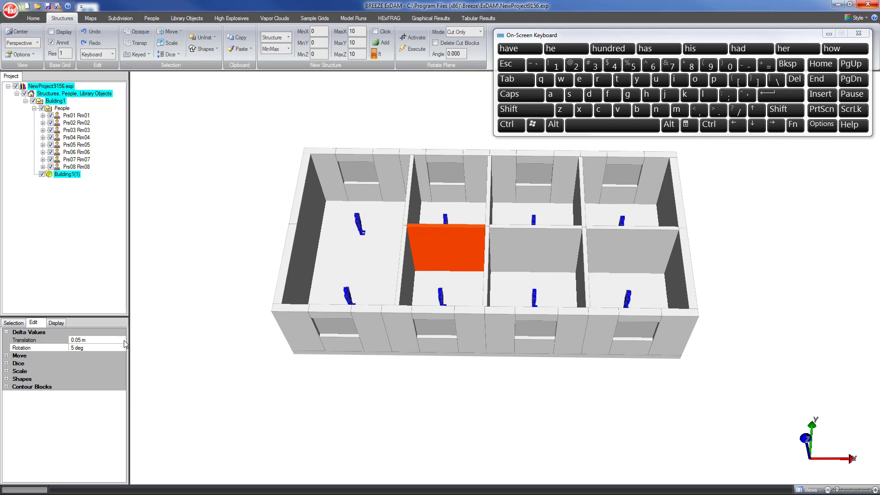
click(15, 323)
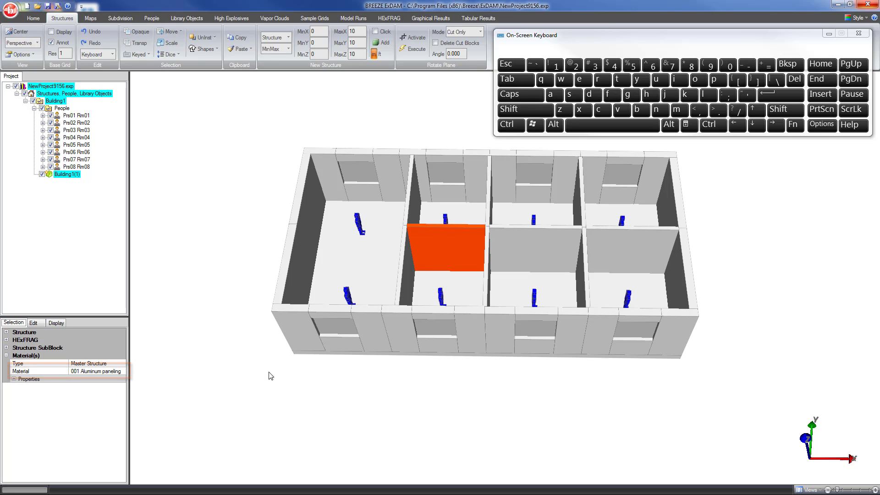
Show the selection properties of the leftmost front window to examine its material, and clear the selection
mouse_move(414, 348)
mouse_down()
mouse_move(538, 332)
mouse_move(486, 302)
mouse_move(399, 311)
mouse_up()
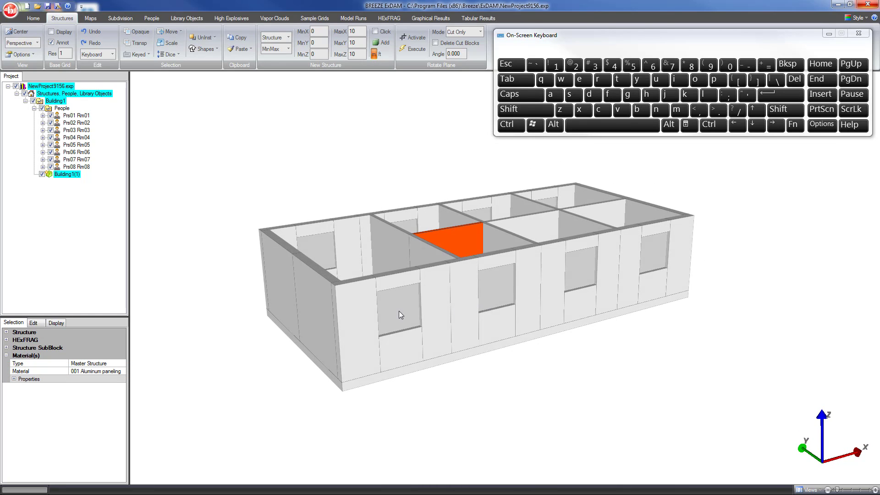
click(399, 314)
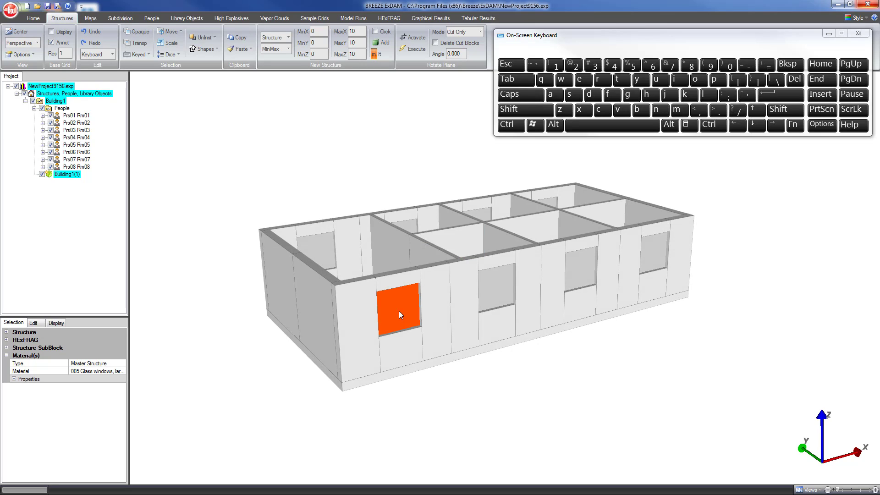
click(123, 372)
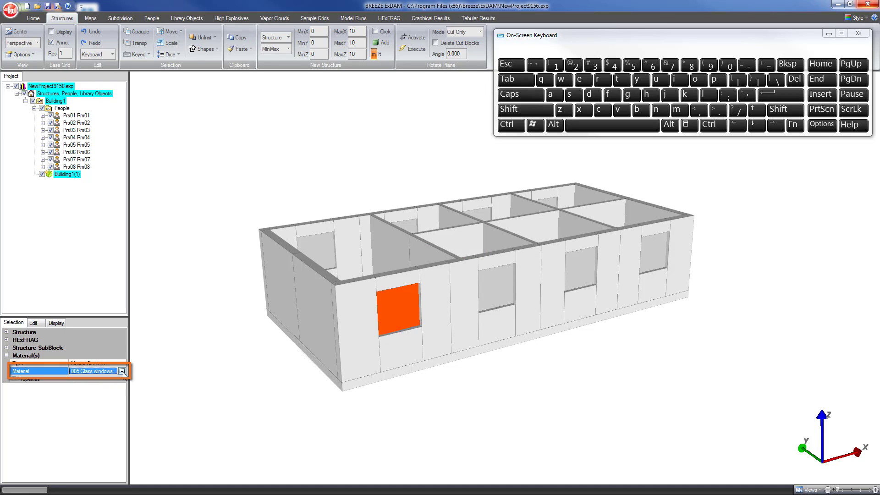
click(156, 381)
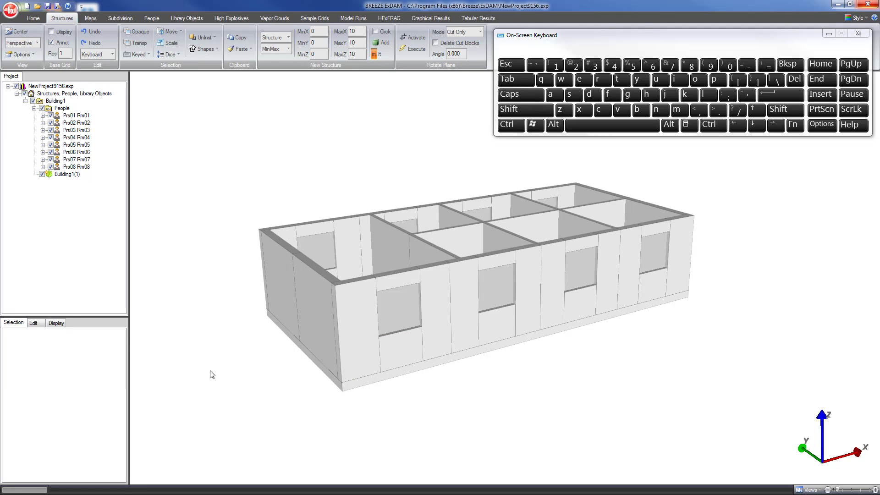
Cut a door block out of the left end wall's front half with a vertical cut at y = 3.400, a second nearer the corner and a horizontal cut between
drag(366, 362, 481, 347)
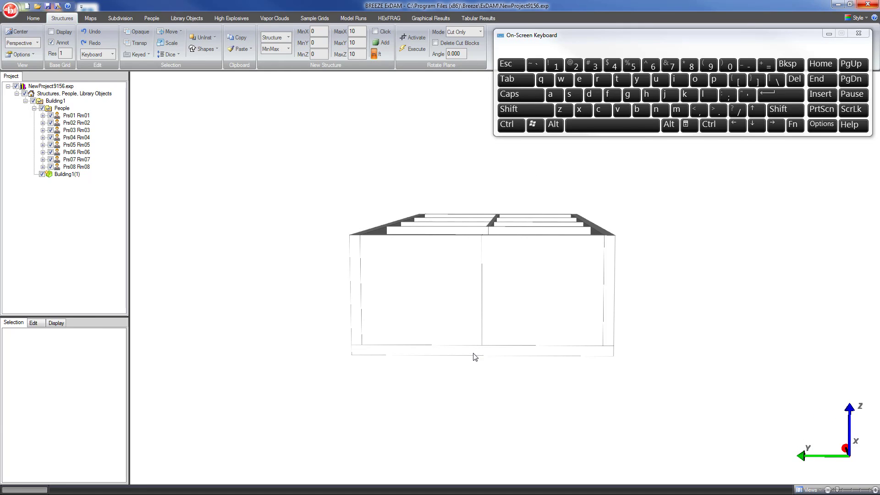
mouse_move(537, 335)
mouse_down()
mouse_move(537, 321)
mouse_move(526, 331)
mouse_up()
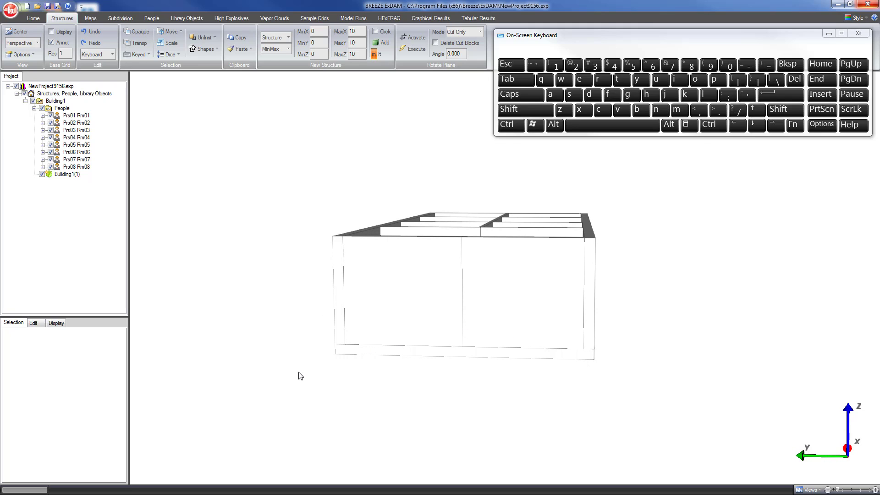
key(ctrl+shift)
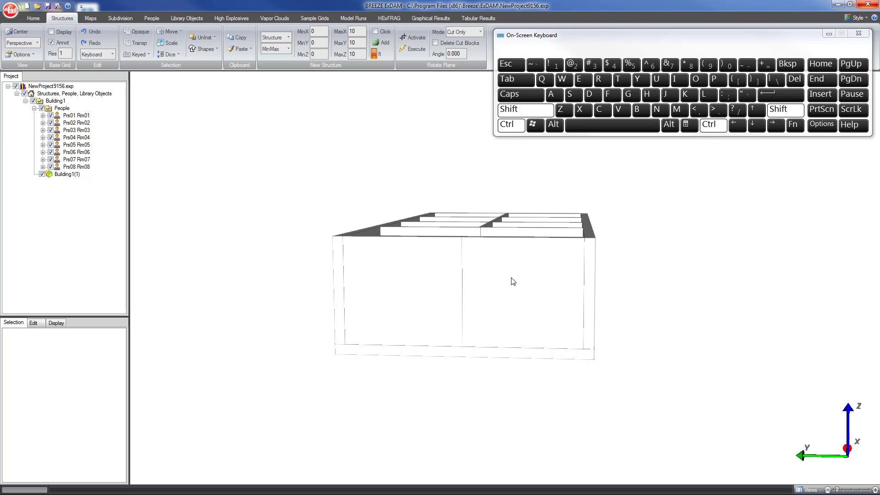
ctrl+shift+click(479, 293)
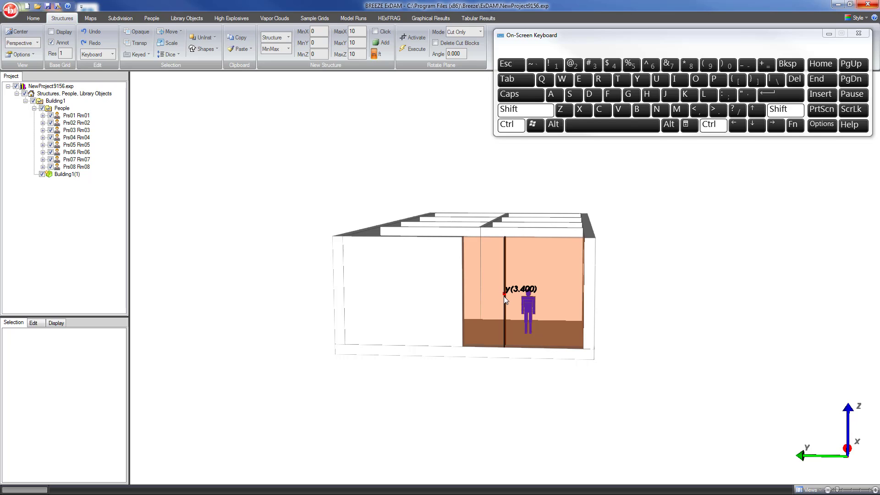
click(505, 296)
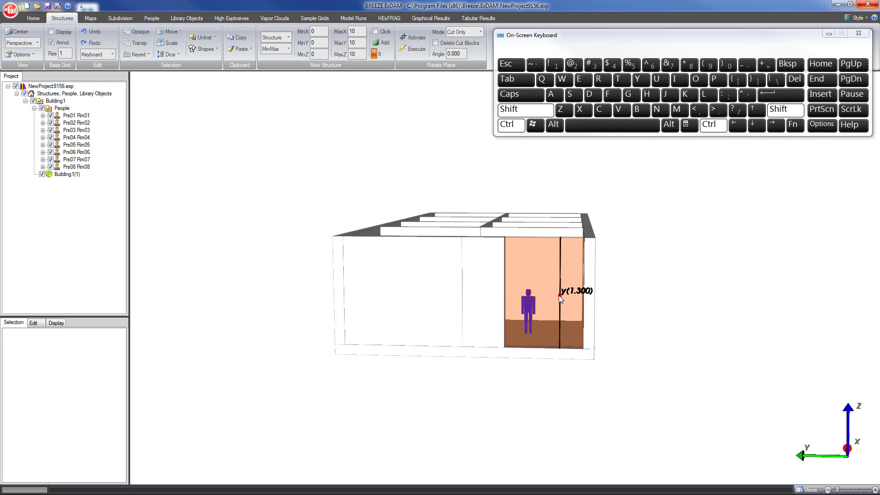
ctrl+shift+drag(553, 296, 548, 296)
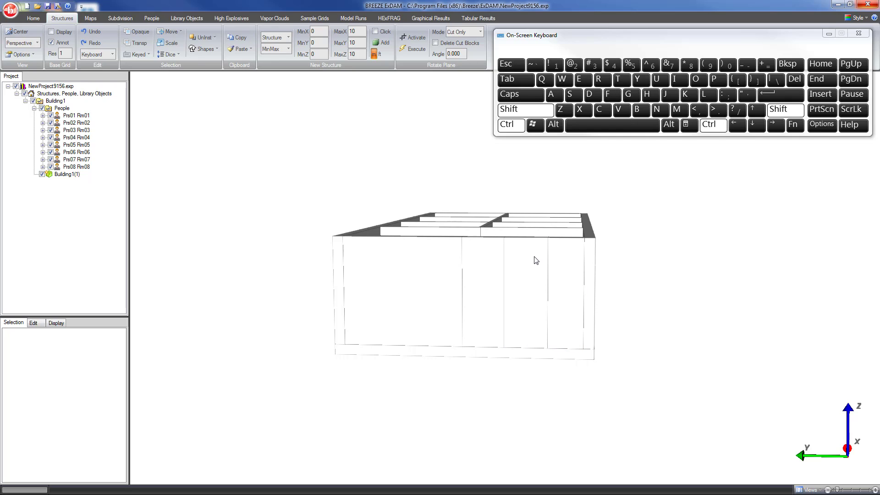
ctrl+shift+drag(534, 256, 535, 279)
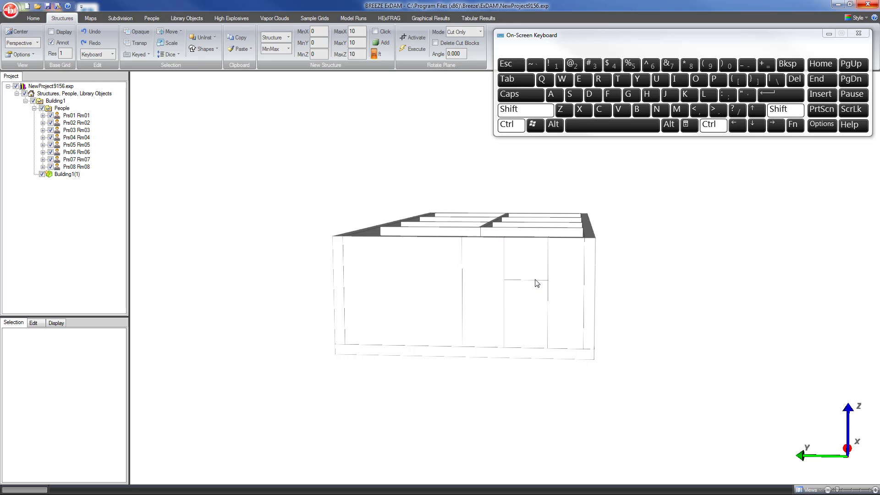
Assign the material 007 Wood siding panels, standard house construction to the left end wall's door block, and clear the selection
click(534, 326)
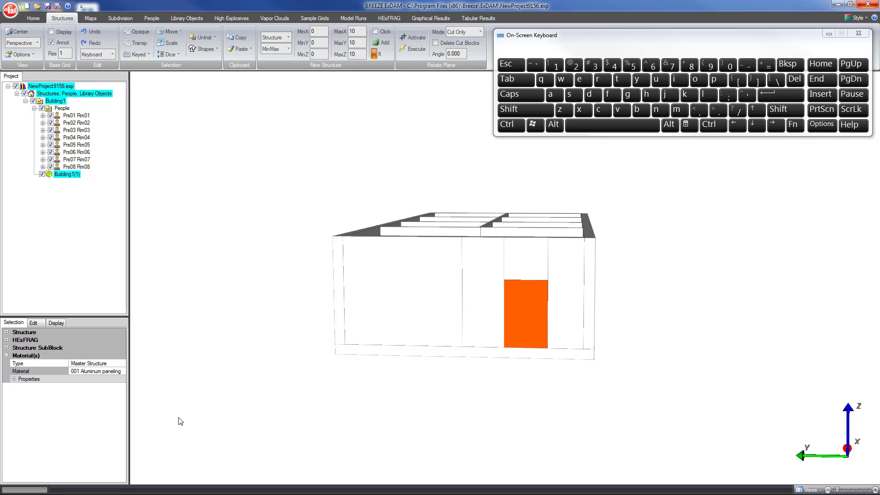
click(122, 372)
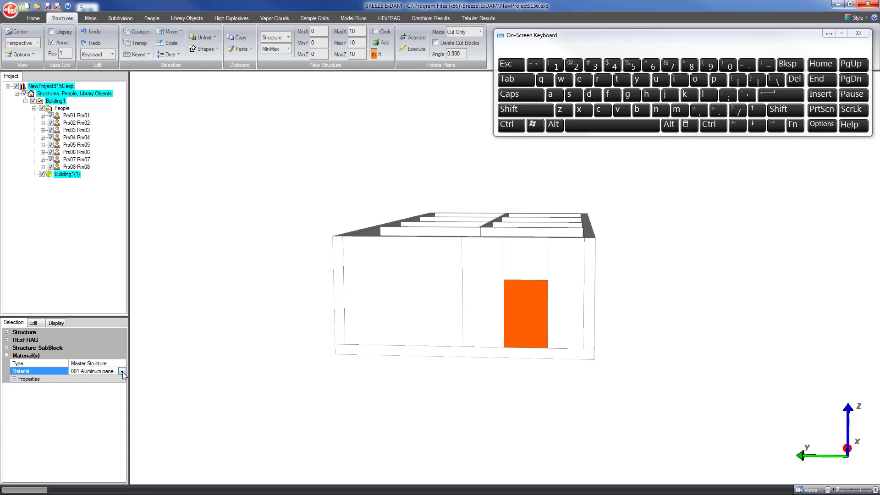
click(122, 372)
click(75, 421)
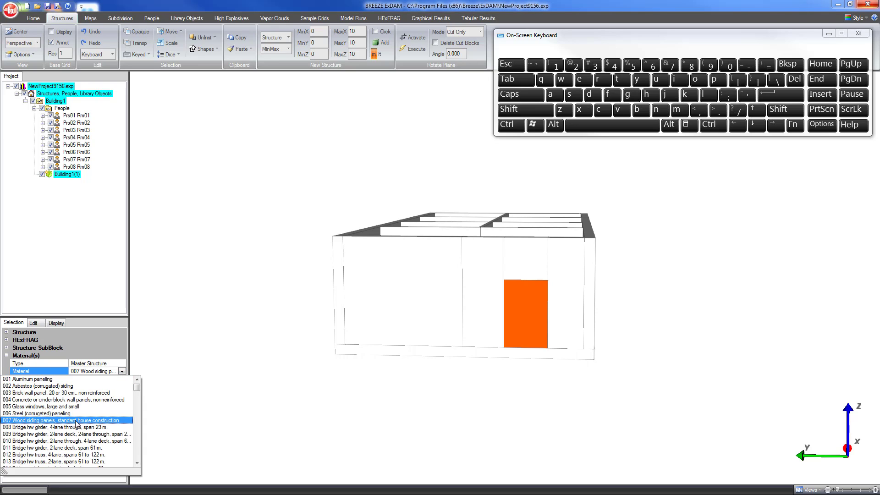
click(76, 421)
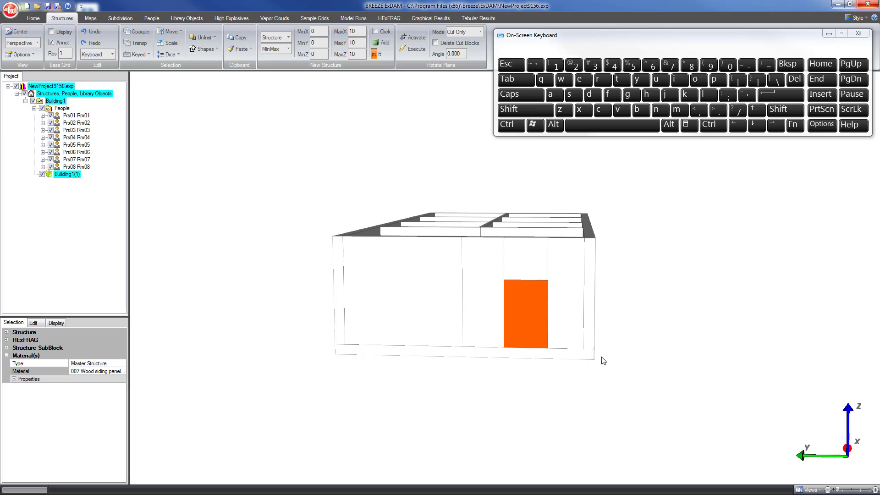
click(633, 325)
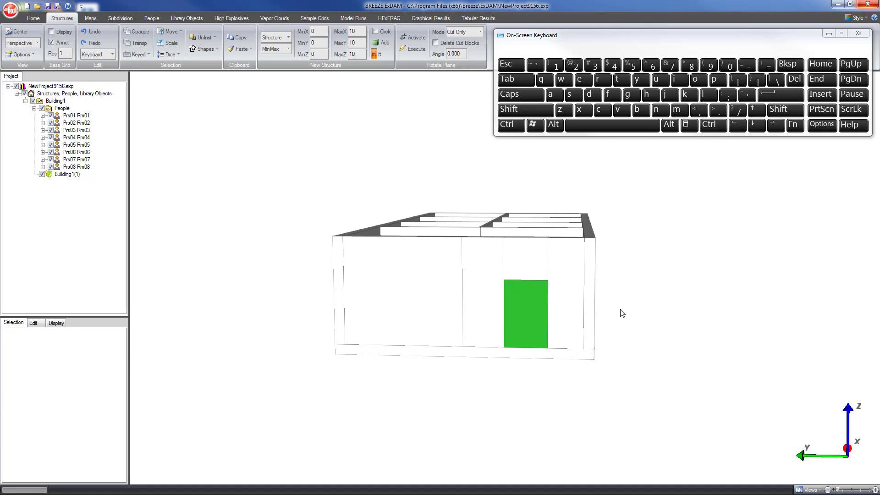
Cut a door block out of the right end wall's rear half with two vertical cuts and a horizontal cut between them at z = 3.000
drag(621, 310, 249, 314)
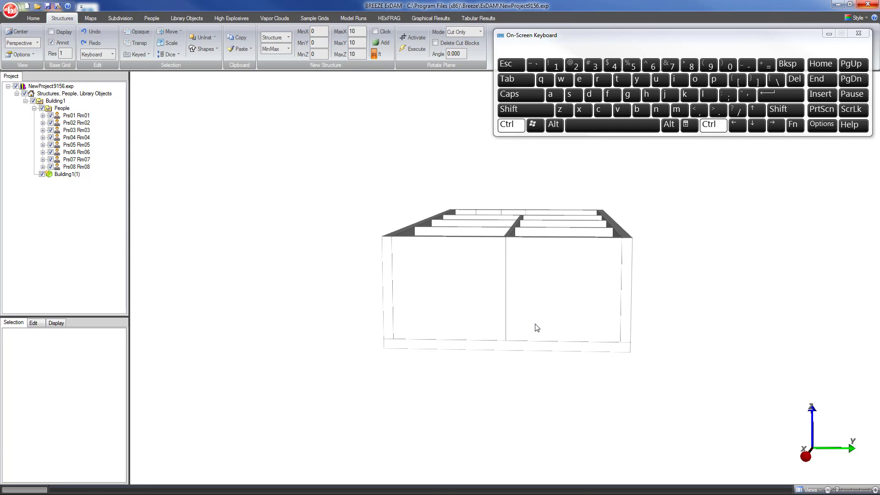
ctrl+shift+click(524, 294)
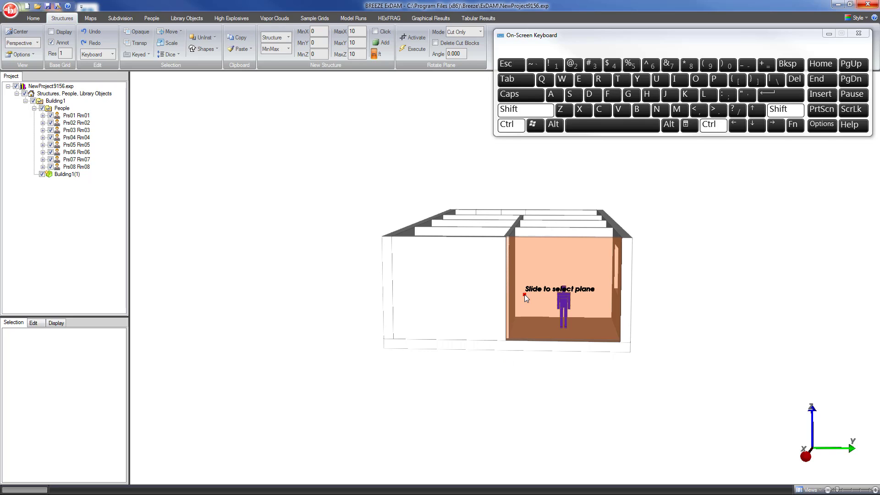
ctrl+shift+drag(524, 295, 547, 295)
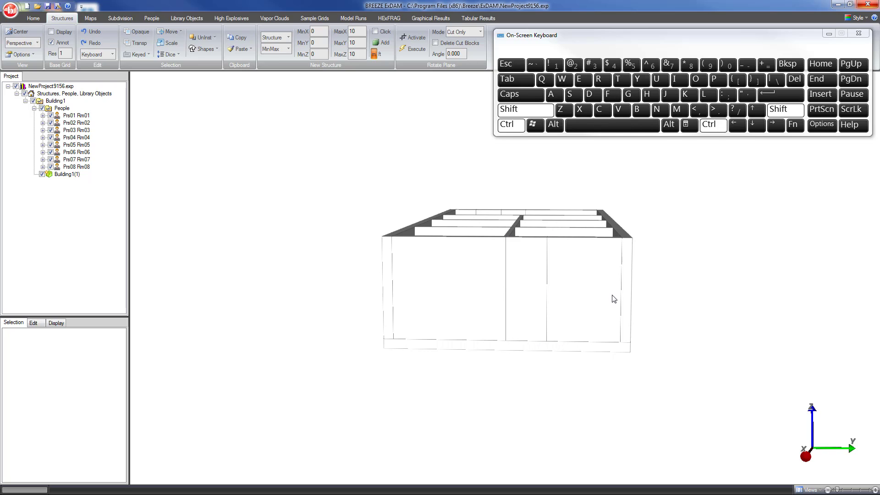
ctrl+shift+drag(612, 295, 580, 298)
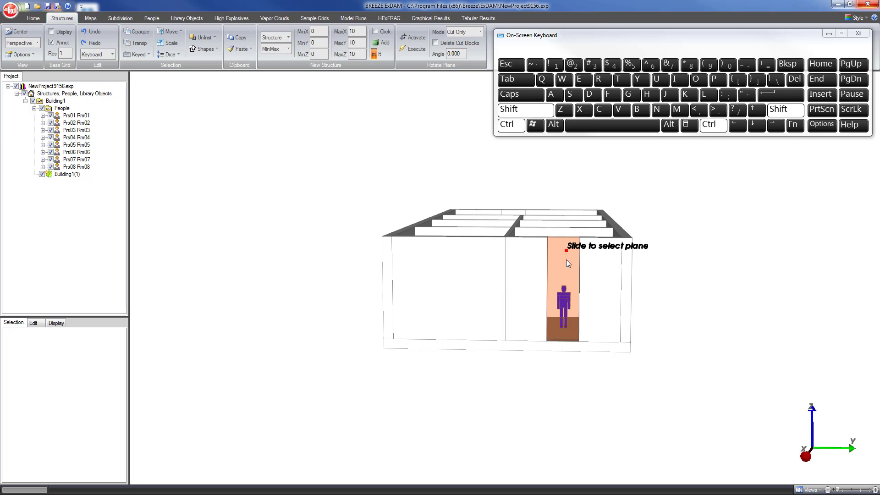
ctrl+shift+drag(567, 260, 567, 277)
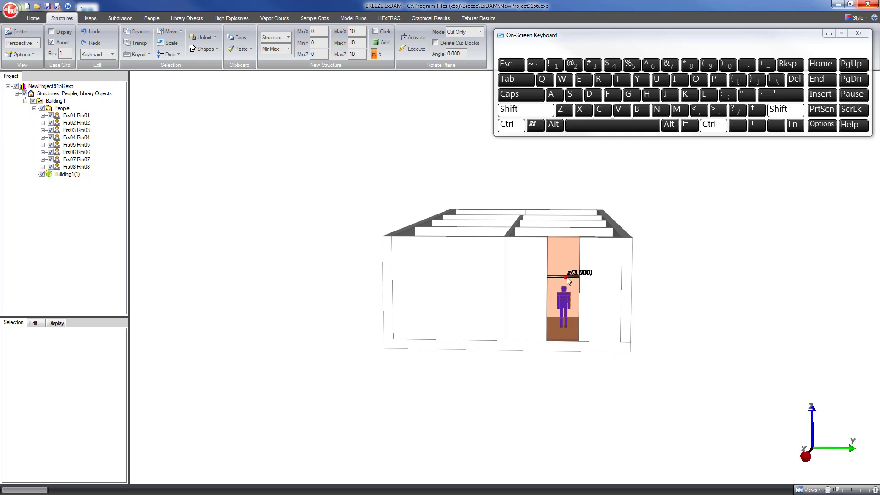
ctrl+shift+drag(567, 278, 567, 278)
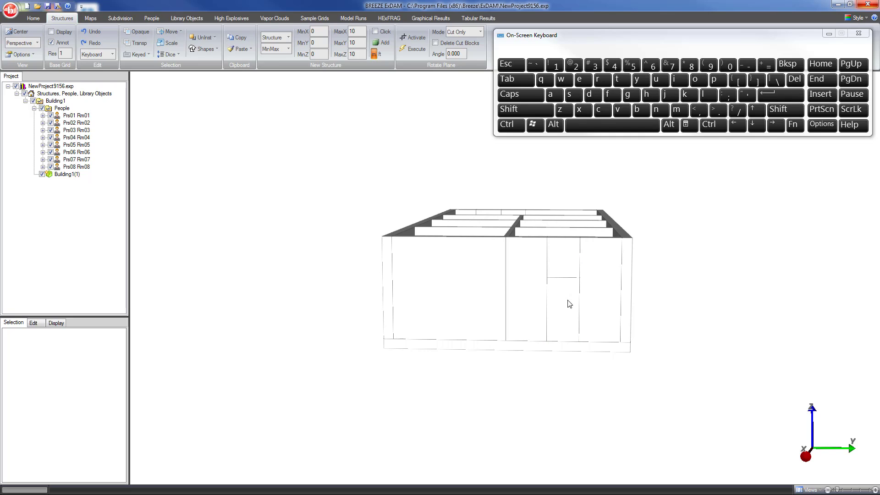
Assign the material 007 Wood siding panels, standard house construction to the right end wall's door block and view both doors from above
click(573, 337)
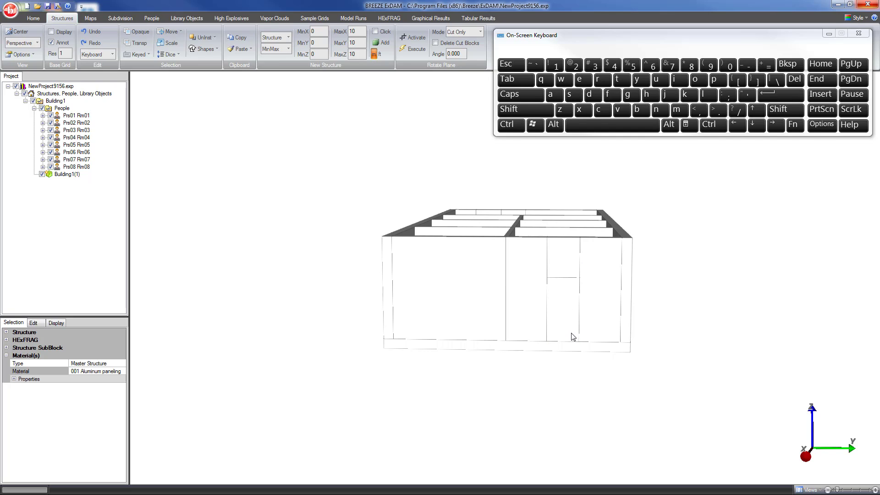
click(123, 371)
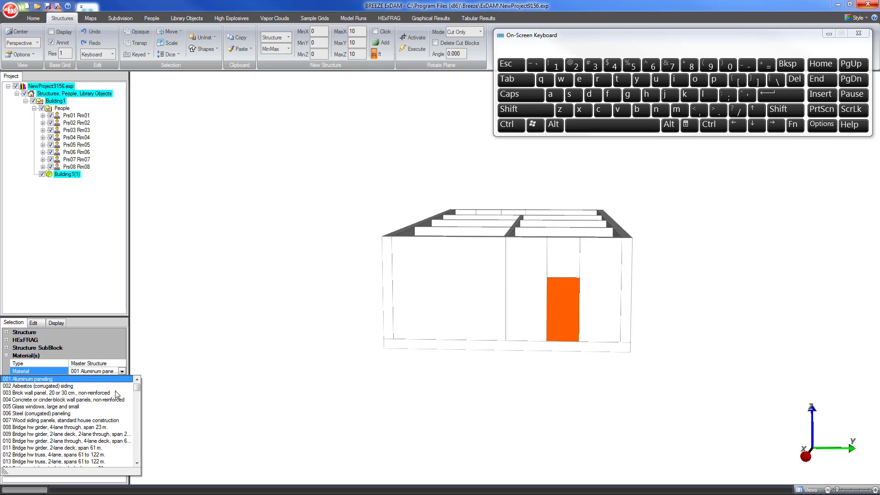
click(86, 422)
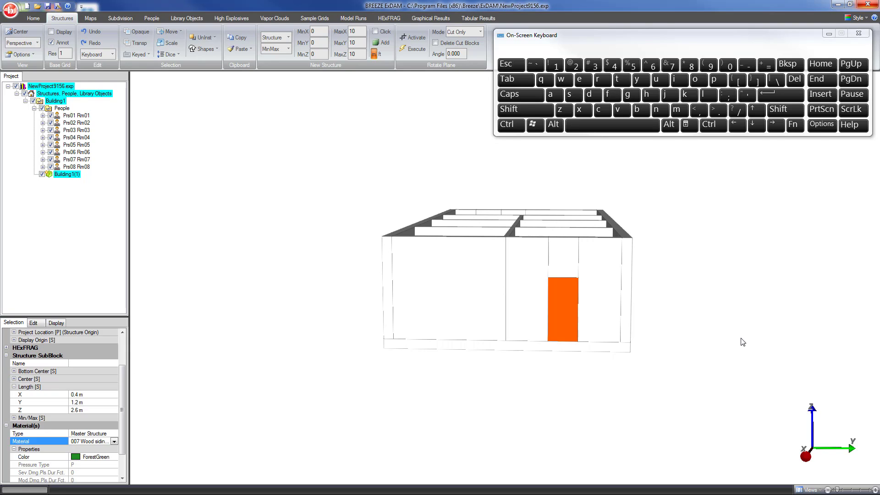
drag(740, 342, 433, 334)
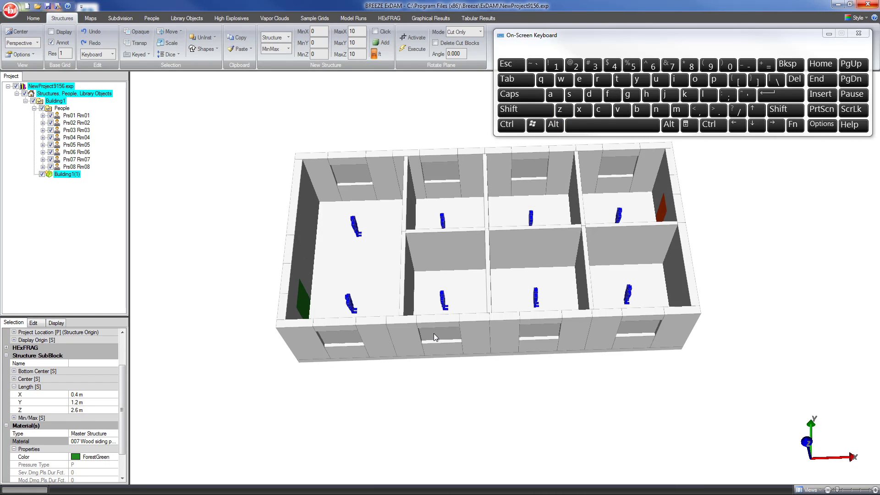